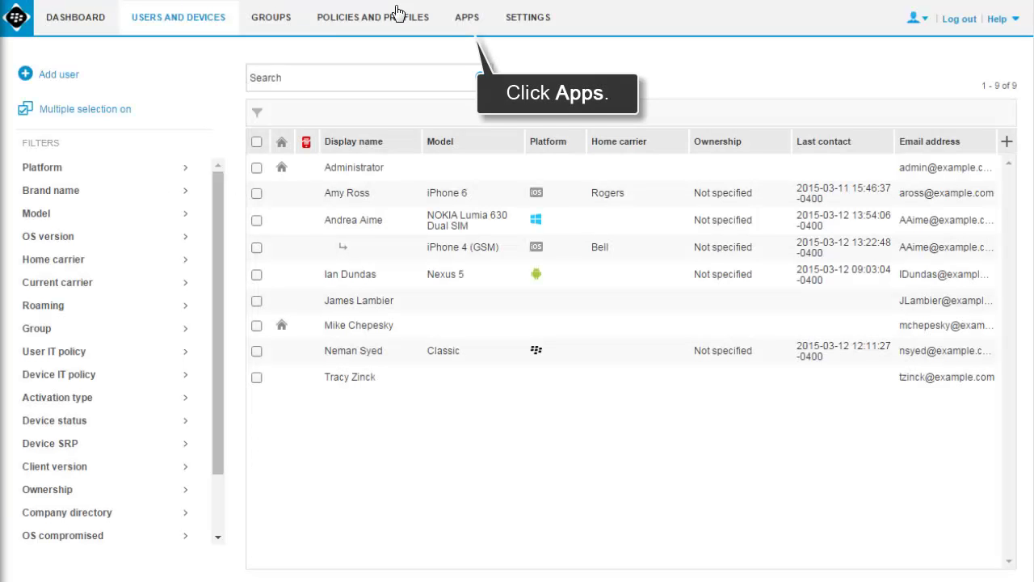
# Add Cisco WebEx Meetings from BlackBerry World, found by searching 'Webex', to App management.
pyautogui.click(464, 17)
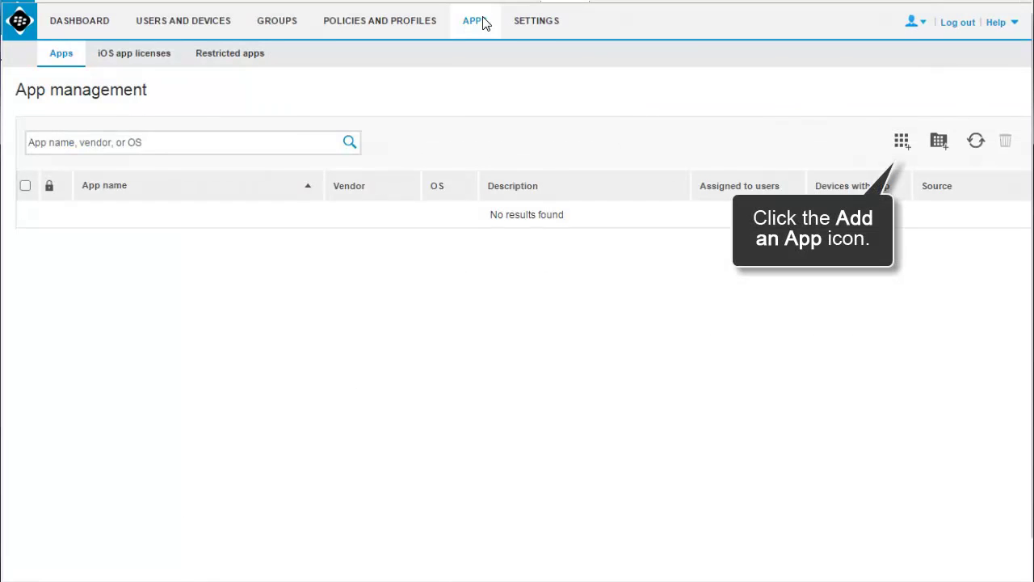
pyautogui.click(902, 141)
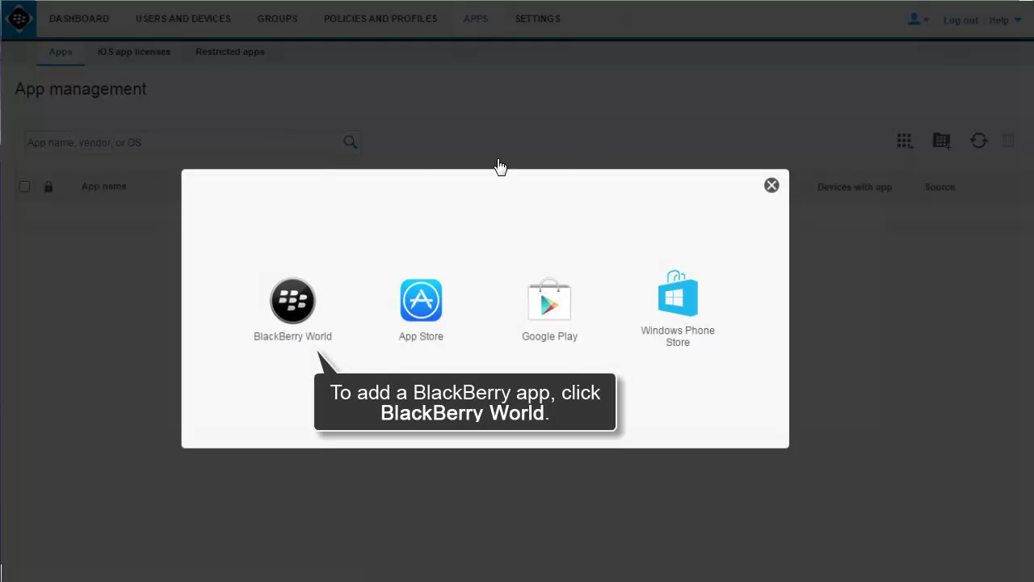
pyautogui.click(293, 297)
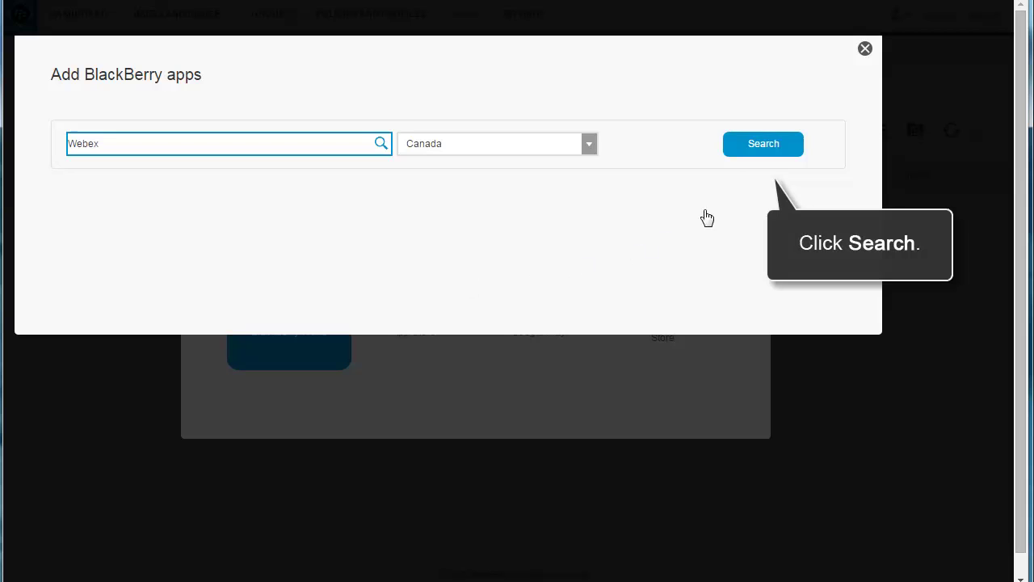
pyautogui.click(737, 159)
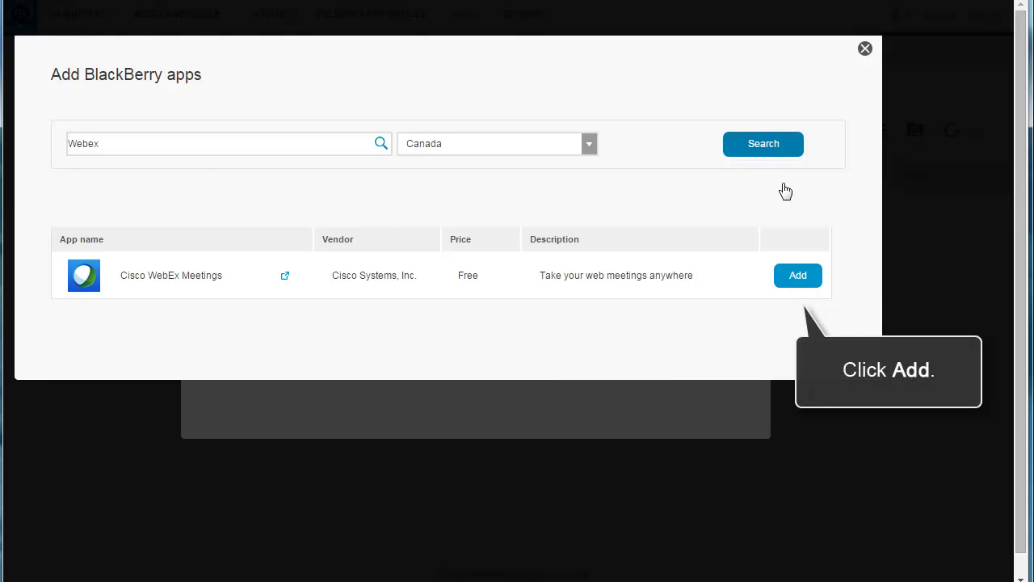
pyautogui.click(797, 275)
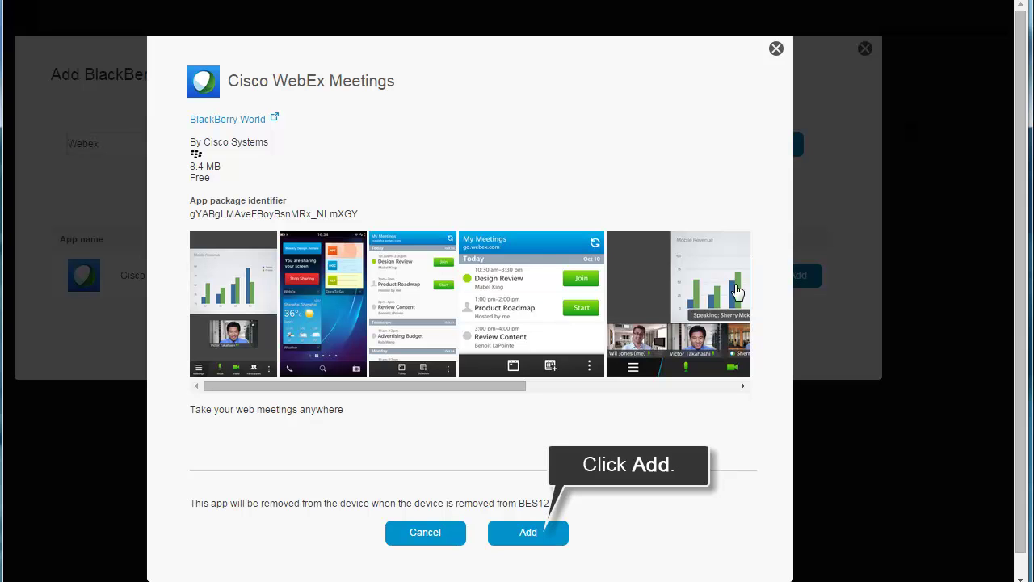
pyautogui.click(537, 532)
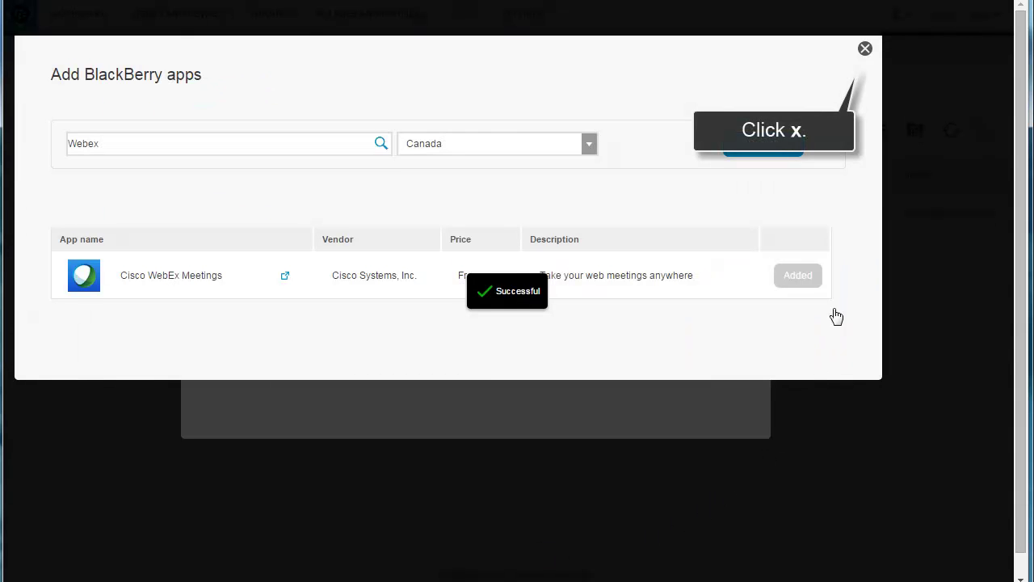
pyautogui.click(865, 49)
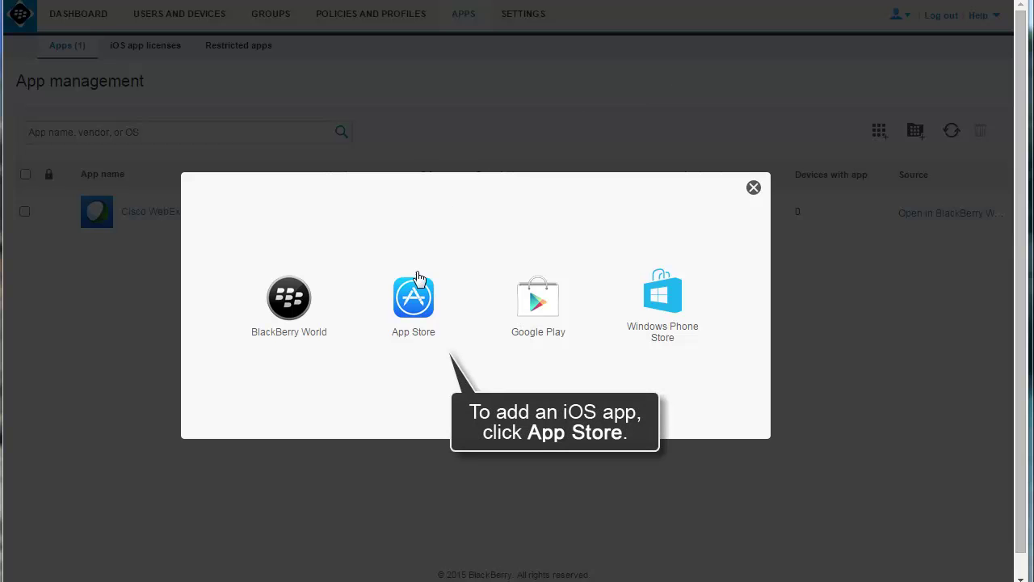
# Search the App Store for 'Webex' and add the iOS Cisco WebEx Meetings app.
pyautogui.click(415, 299)
pyautogui.click(106, 149)
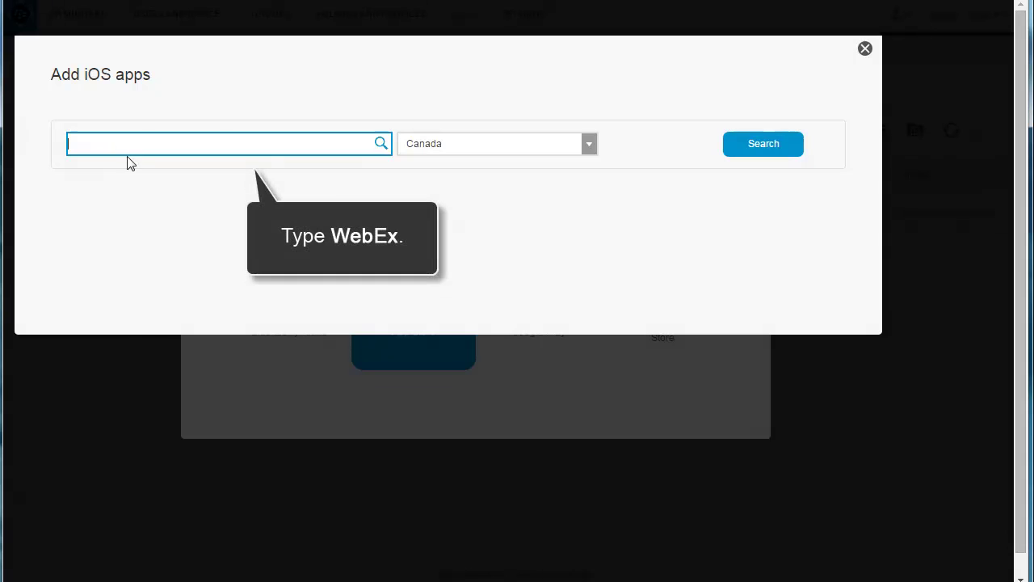
pyautogui.write('Webex')
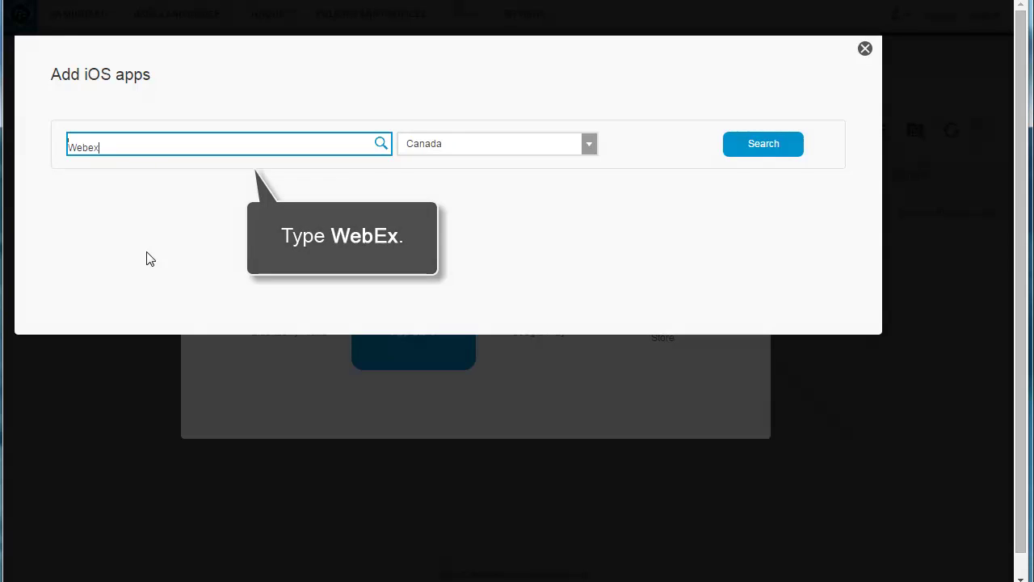
pyautogui.click(750, 157)
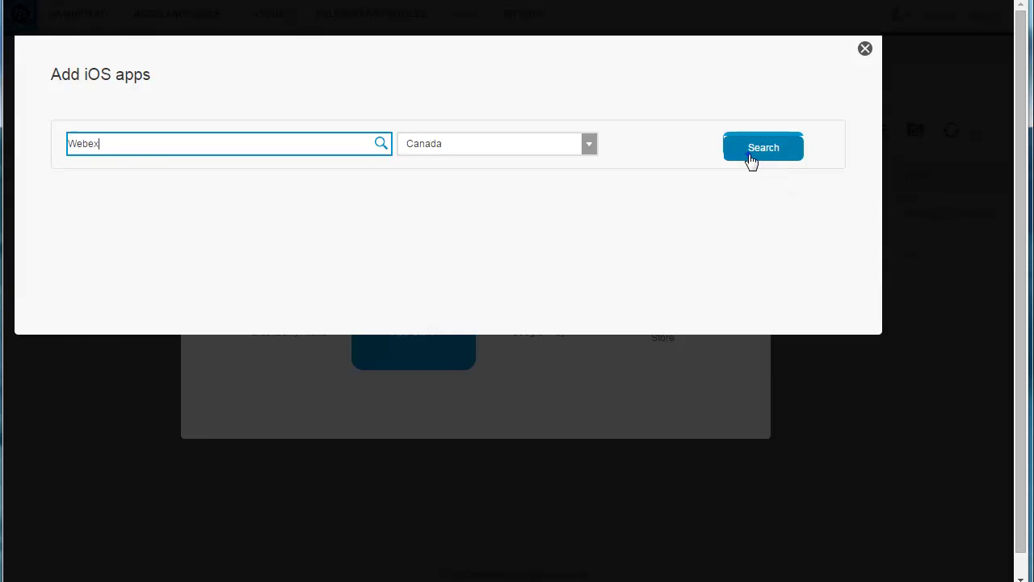
pyautogui.click(791, 283)
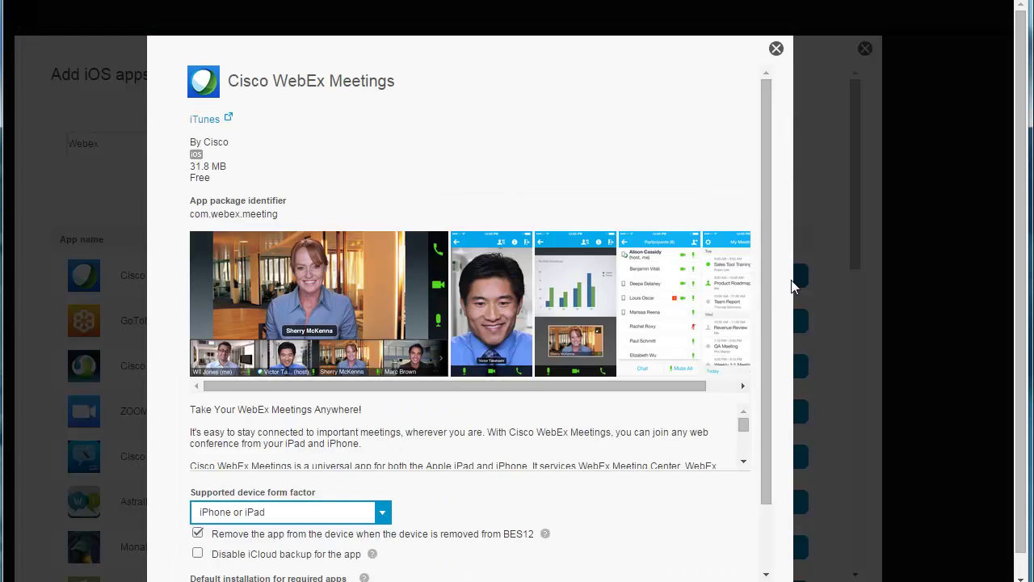
pyautogui.moveTo(765, 291); pyautogui.dragTo(763, 396)
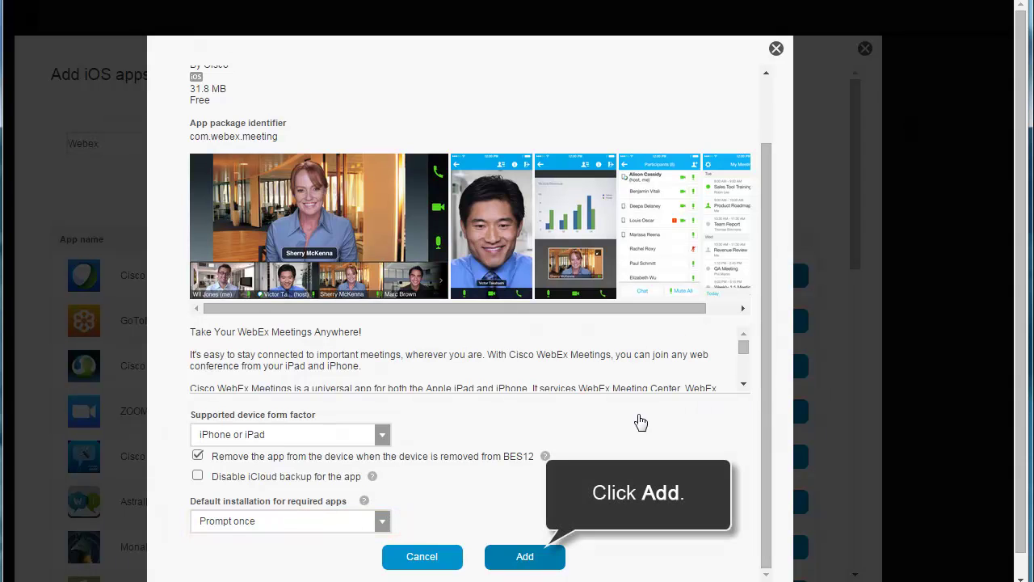
pyautogui.click(524, 557)
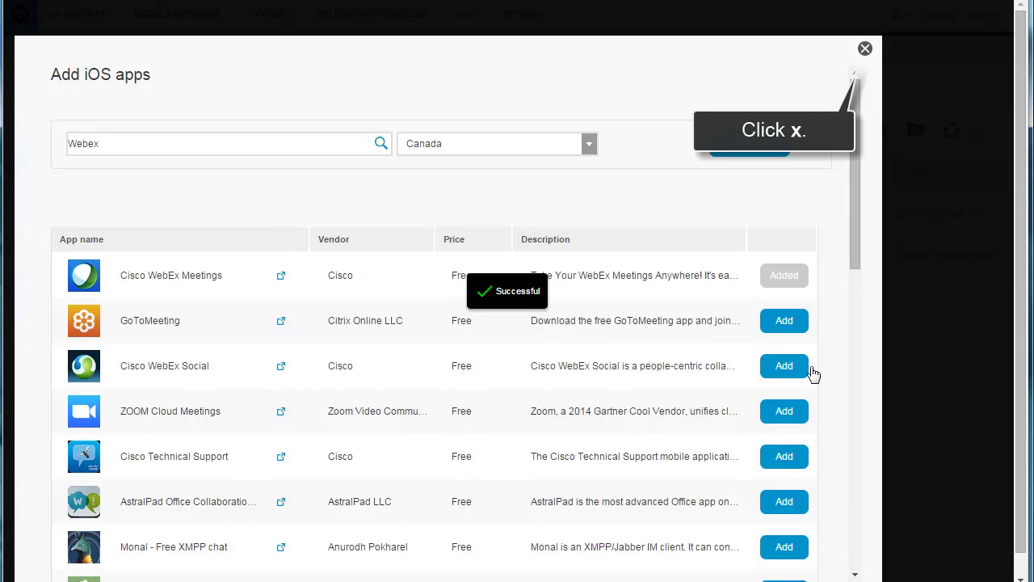
pyautogui.click(865, 50)
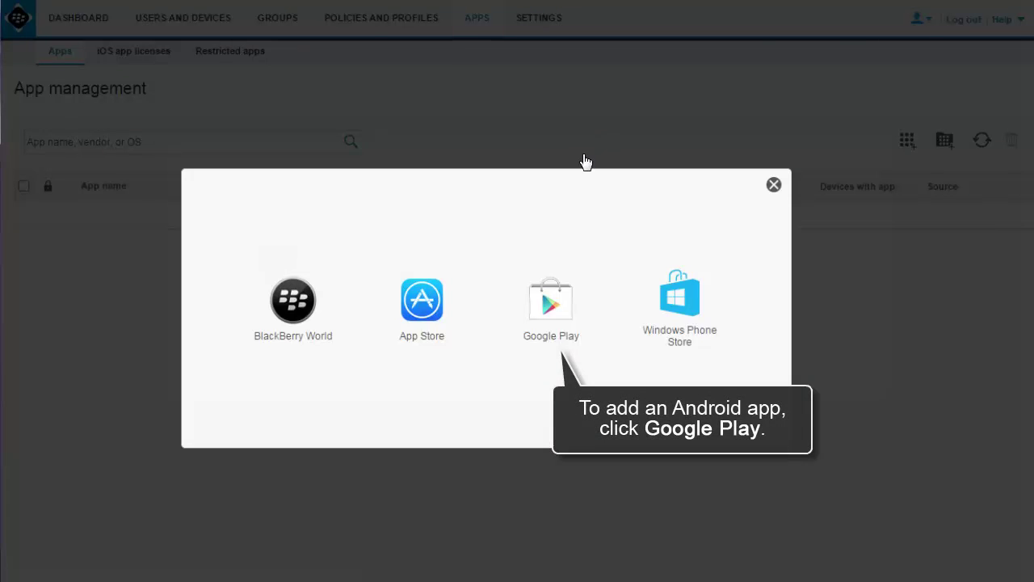
# Start a Google Play app entry with vendor 'Cosco Systems' and webex.png as its icon.
pyautogui.click(547, 304)
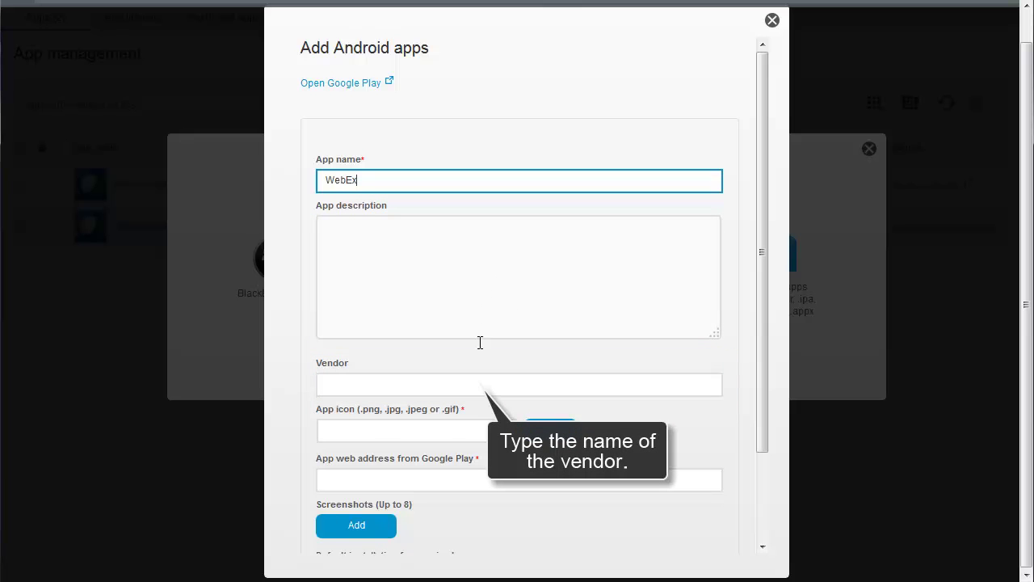
pyautogui.click(479, 382)
pyautogui.write('Co')
pyautogui.write('sco Systems, Inc.')
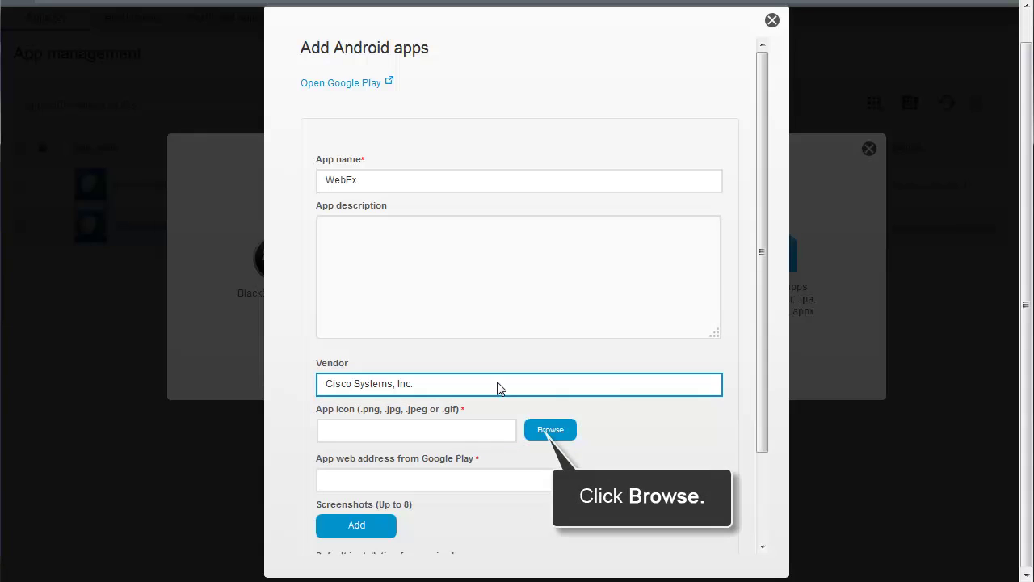
pyautogui.click(549, 429)
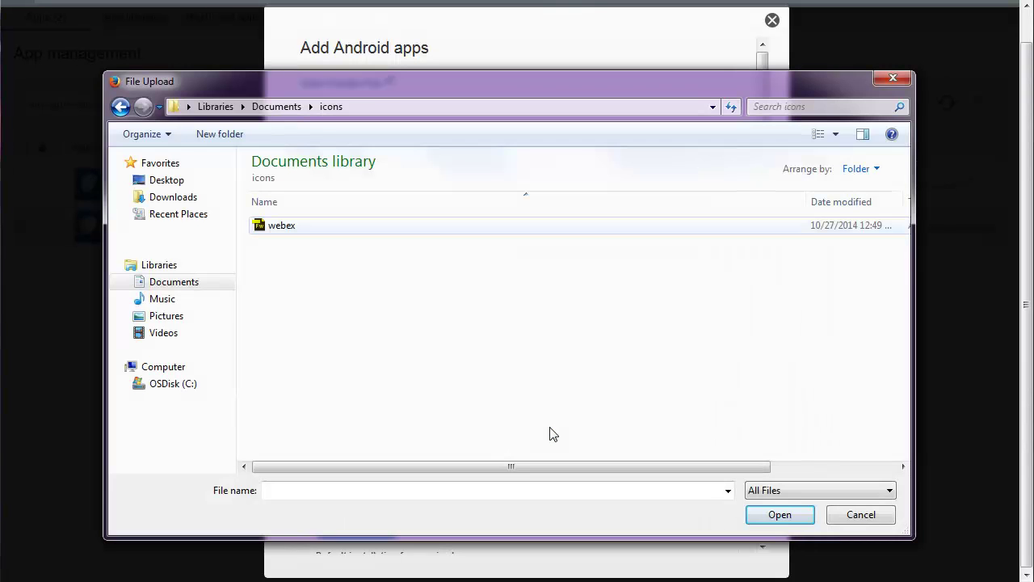
pyautogui.click(281, 227)
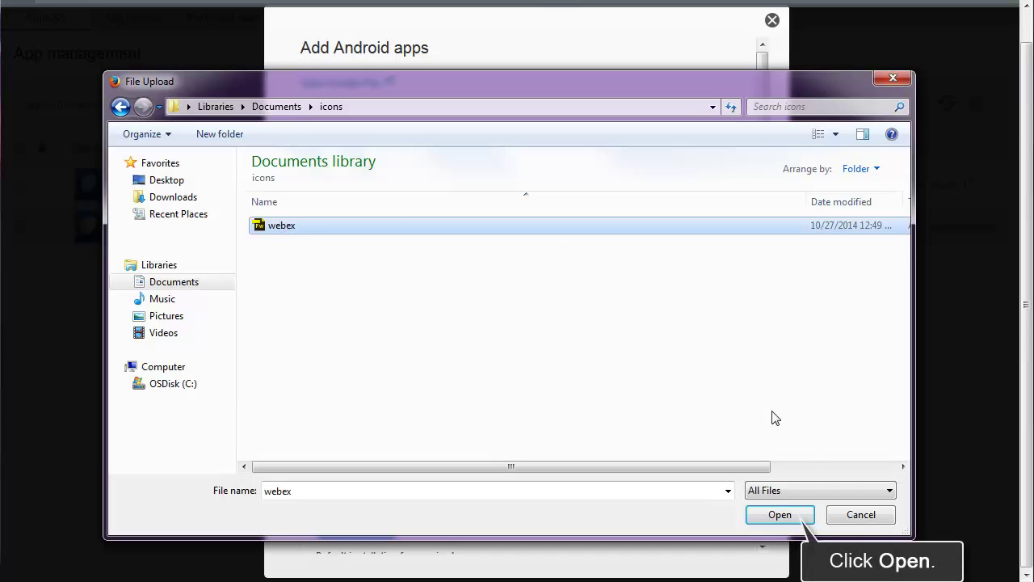
pyautogui.click(780, 514)
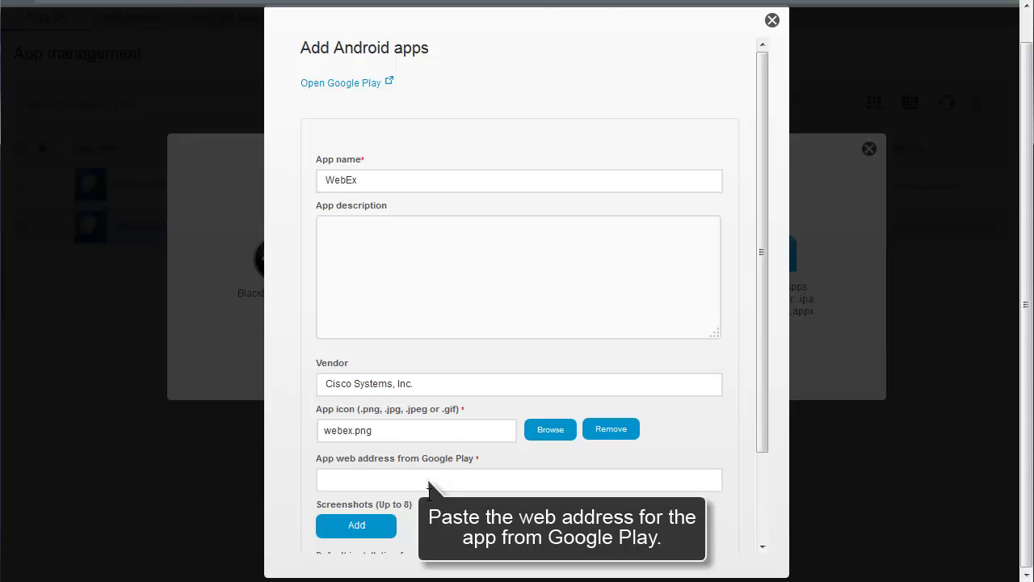
# Paste the Google Play web address and add the WebEx Android app.
pyautogui.click(408, 479)
pyautogui.write('https://play.google.com/store/apps/details?id=com.cisco.webex.meetings')
pyautogui.moveTo(767, 373); pyautogui.dragTo(759, 489)
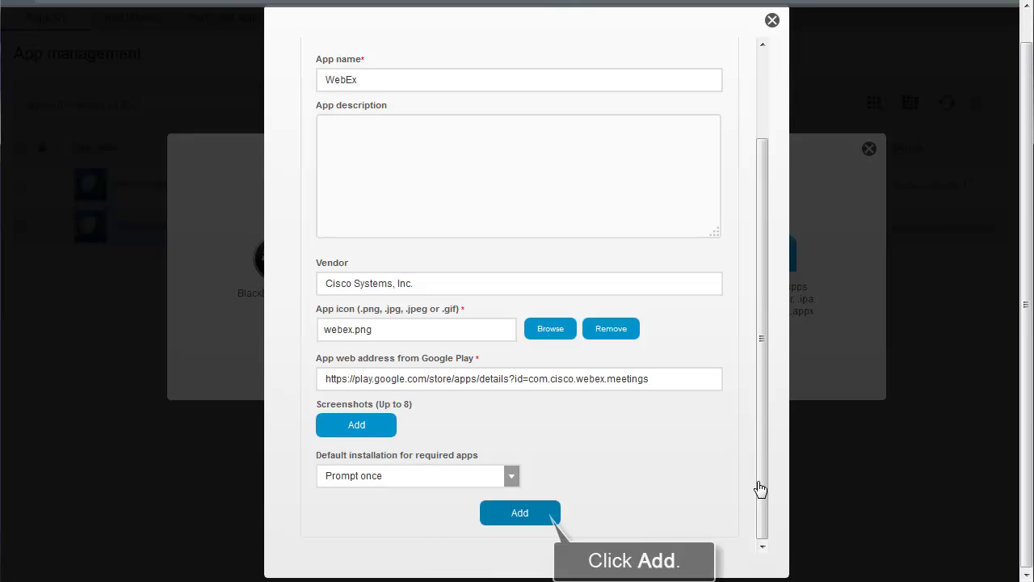
pyautogui.click(547, 519)
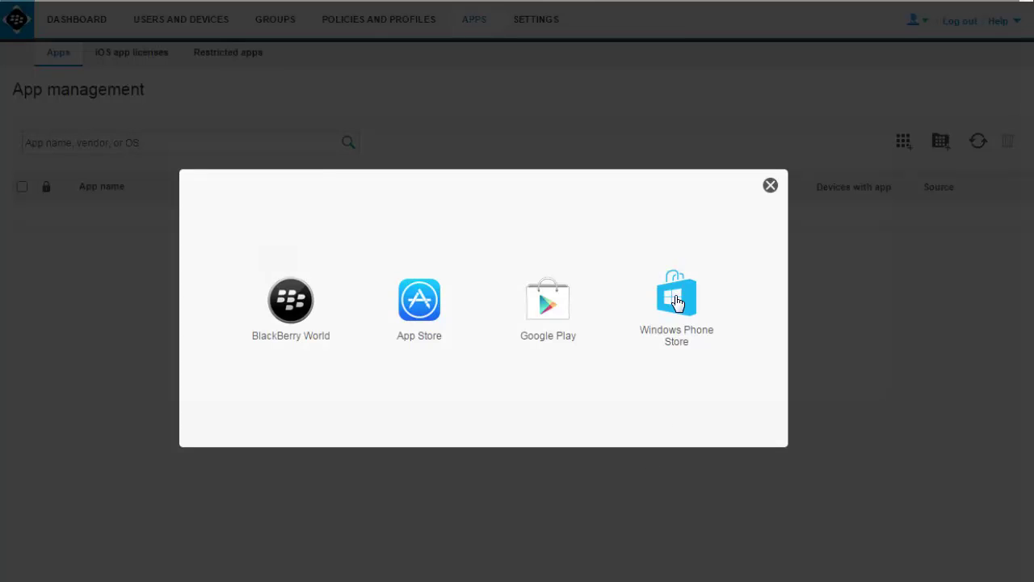
# Start a Windows Phone Store app named 'WebEx', vendor 'Cisco Systems,', with the webex.png icon.
pyautogui.click(677, 299)
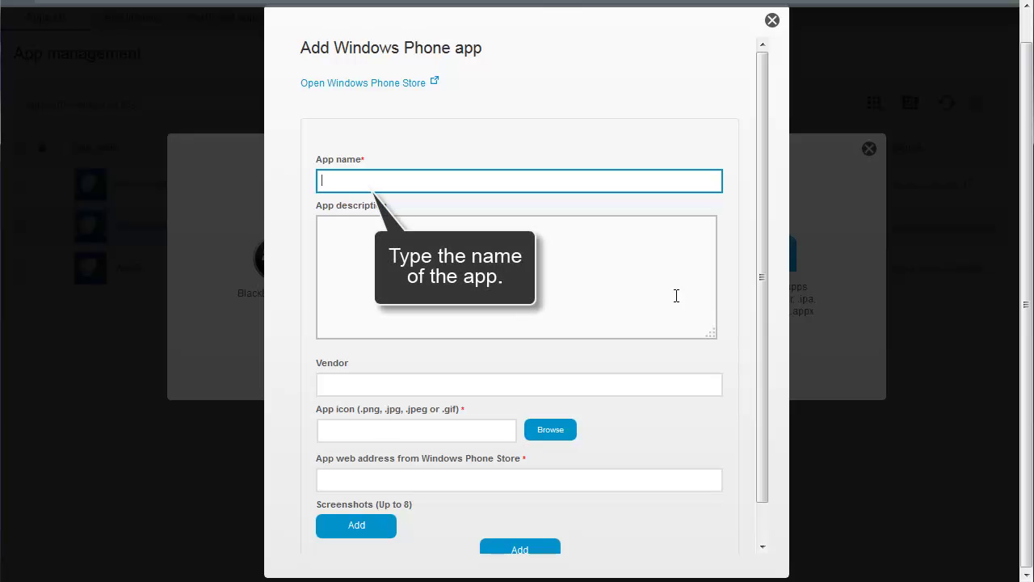
pyautogui.write('WebEx')
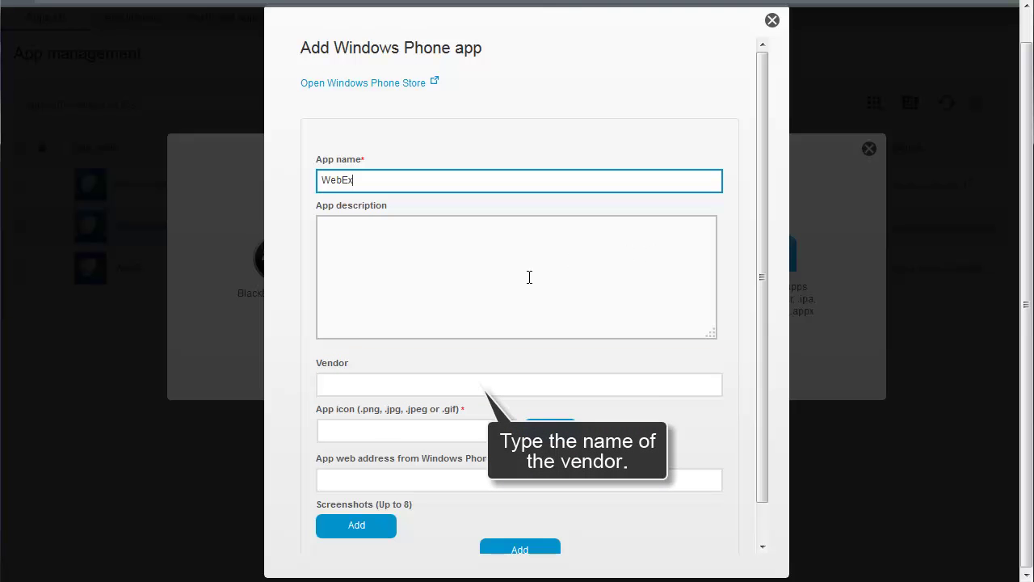
pyautogui.click(471, 382)
pyautogui.write('Cisco Systems, Inc.')
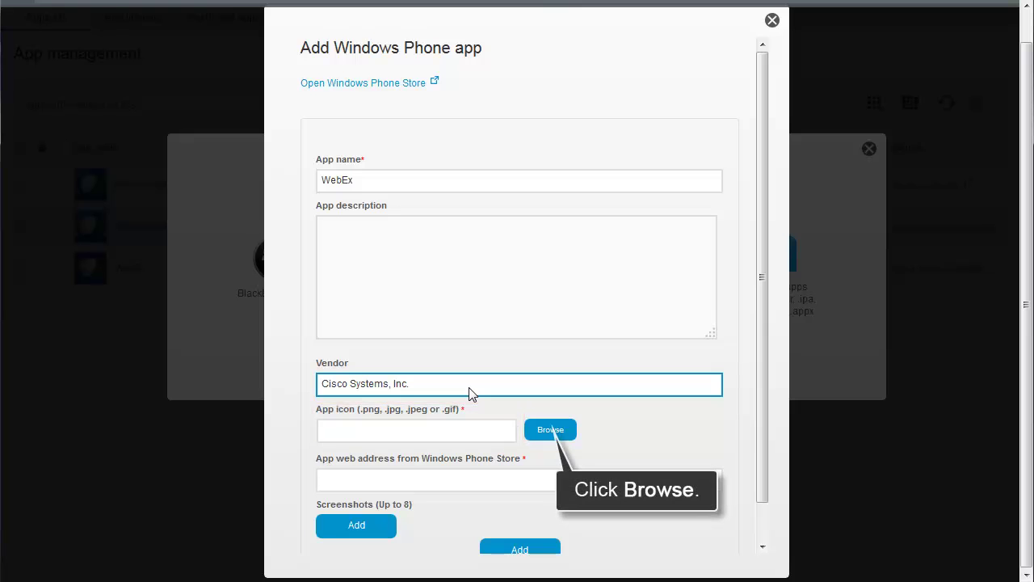
pyautogui.click(547, 430)
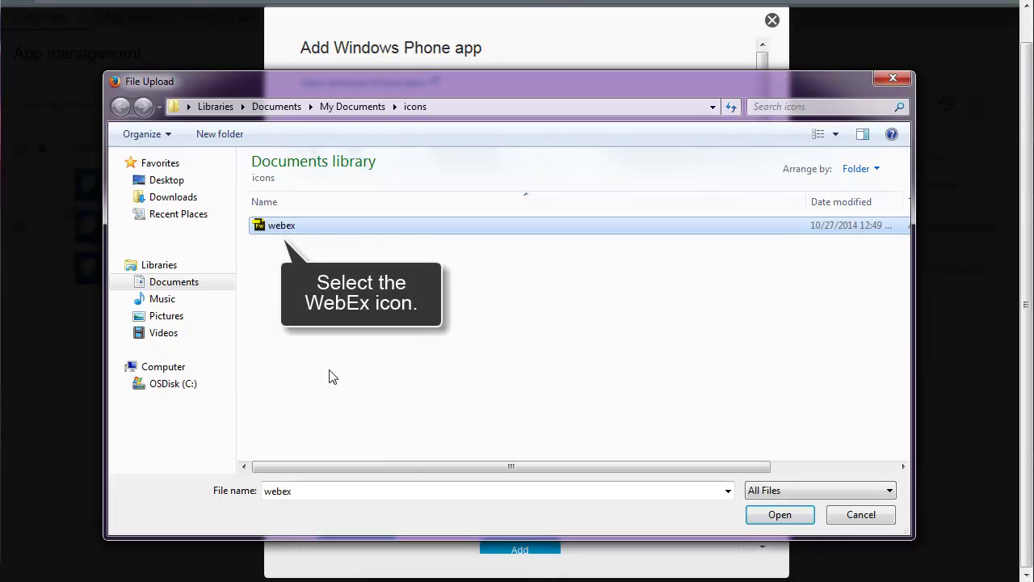
pyautogui.click(411, 232)
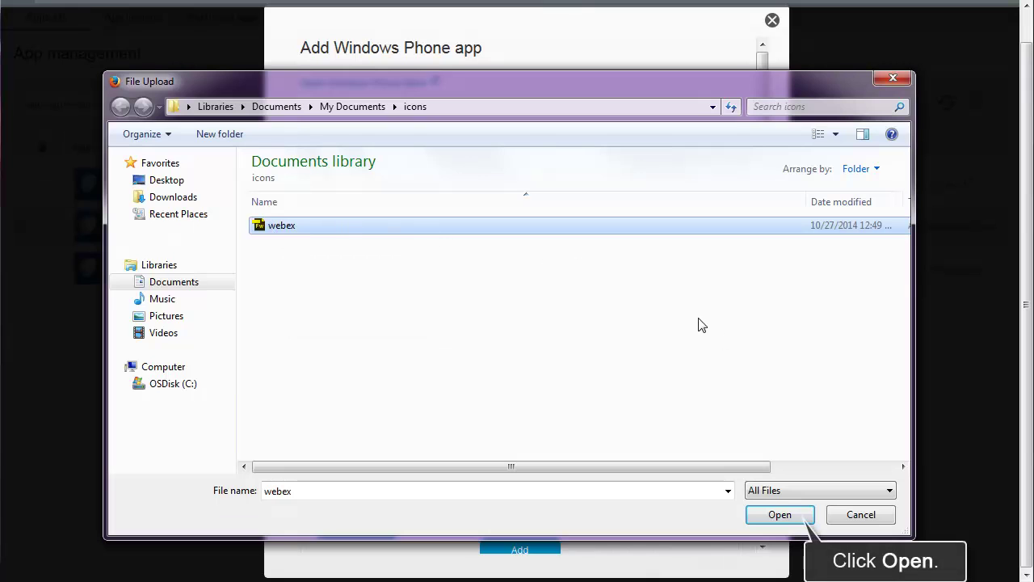
pyautogui.click(793, 513)
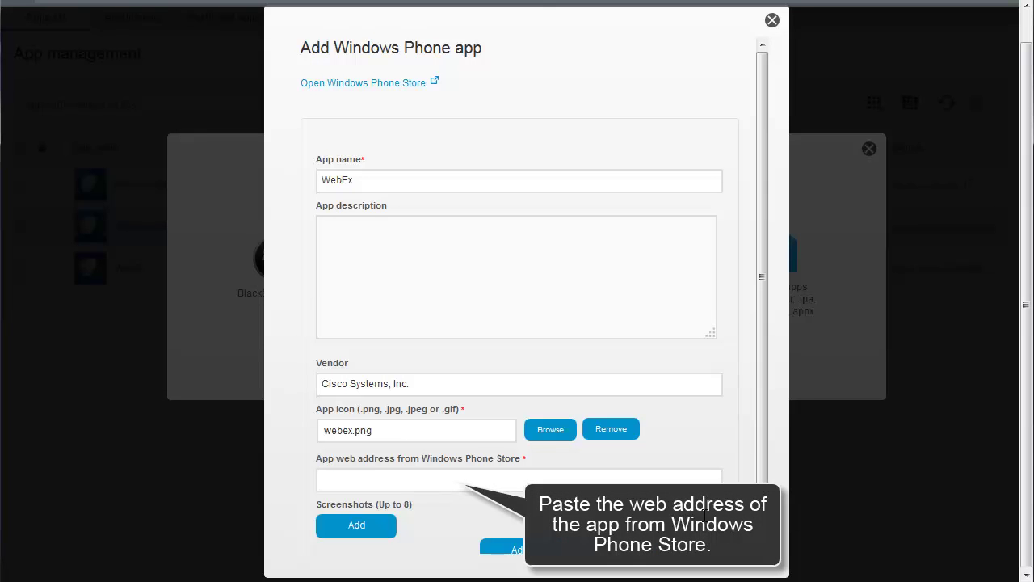
# Paste the Windows Phone Store address and add the WebEx Windows Phone app.
pyautogui.click(517, 483)
pyautogui.write('http://www.windowsphone.com/en-us/store/app/cisco-webex-meetings/671d63db-99de-4a6c-80c3-9ea2fbf10748')
pyautogui.click(762, 546)
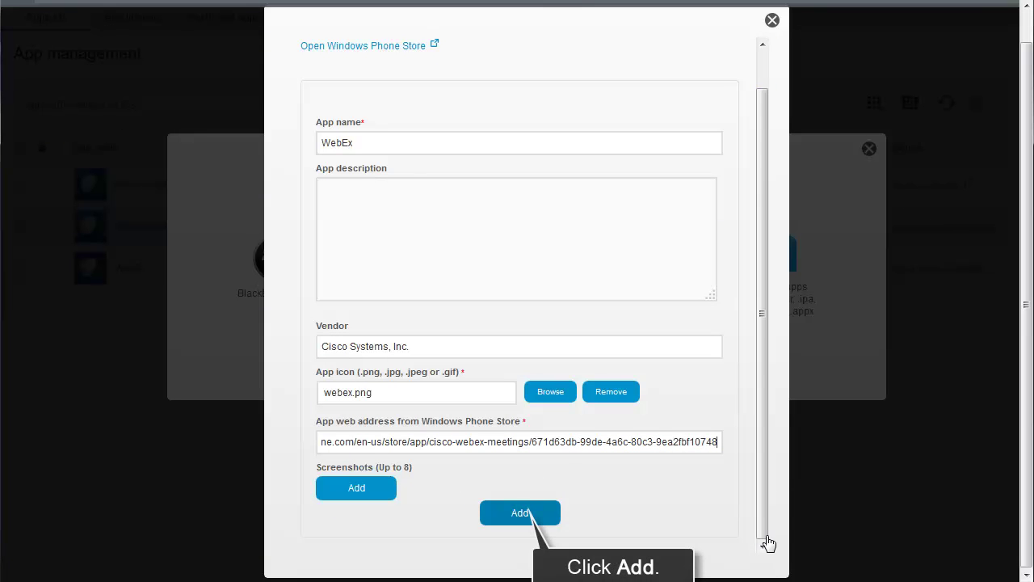
pyautogui.click(548, 514)
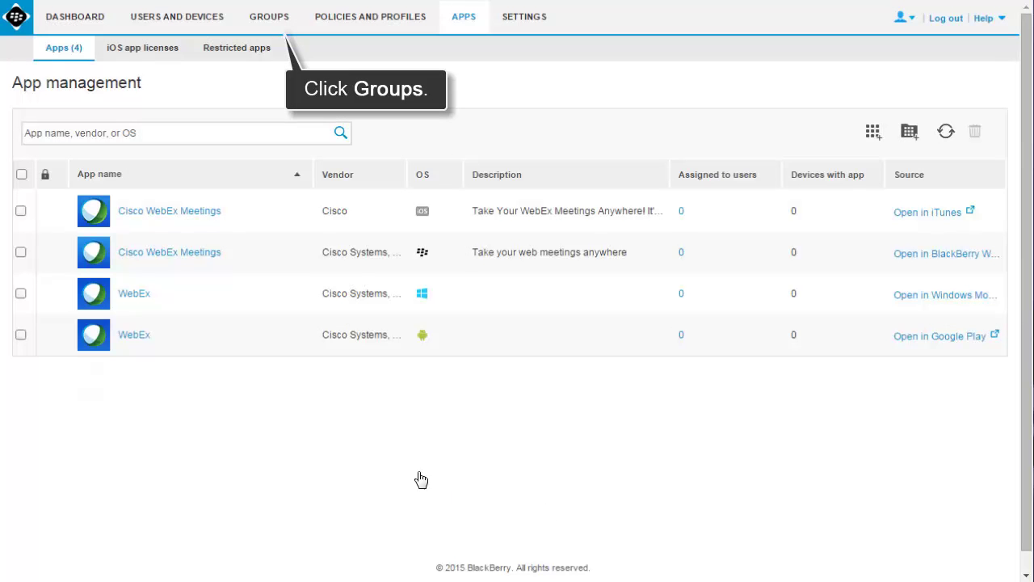
# Open the Global Sales group's settings and begin assigning apps to it.
pyautogui.click(273, 24)
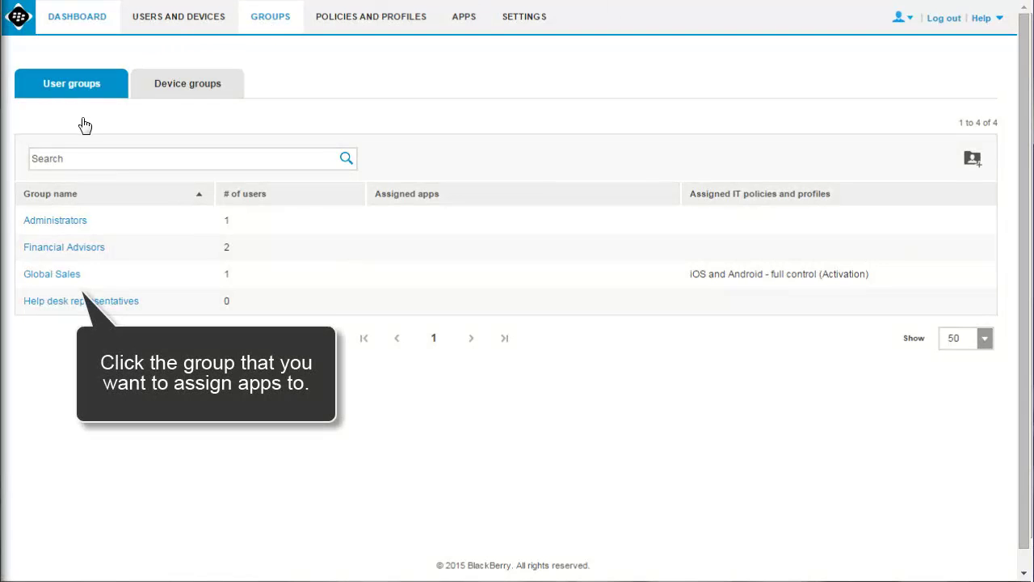
pyautogui.click(51, 275)
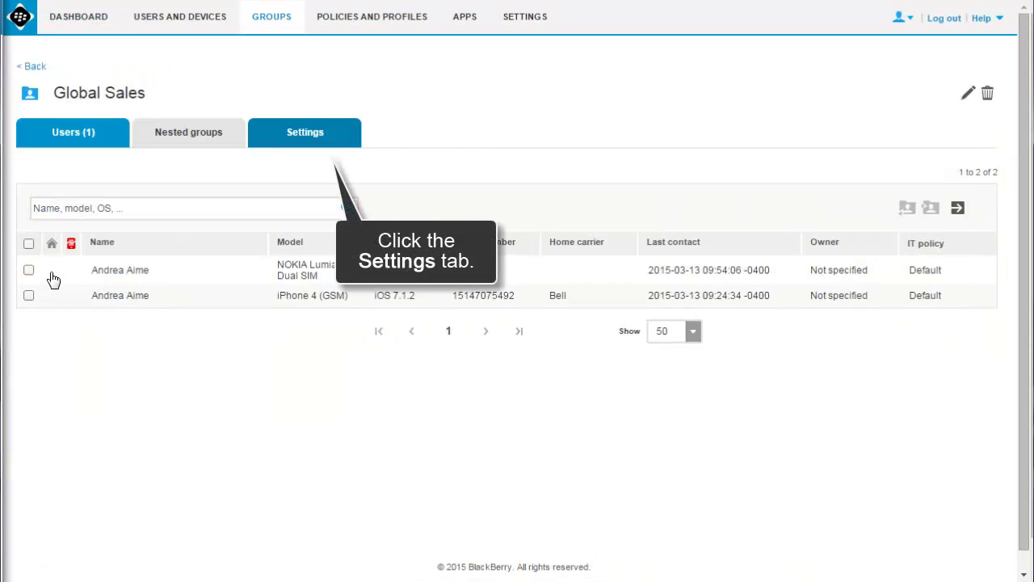
pyautogui.click(305, 138)
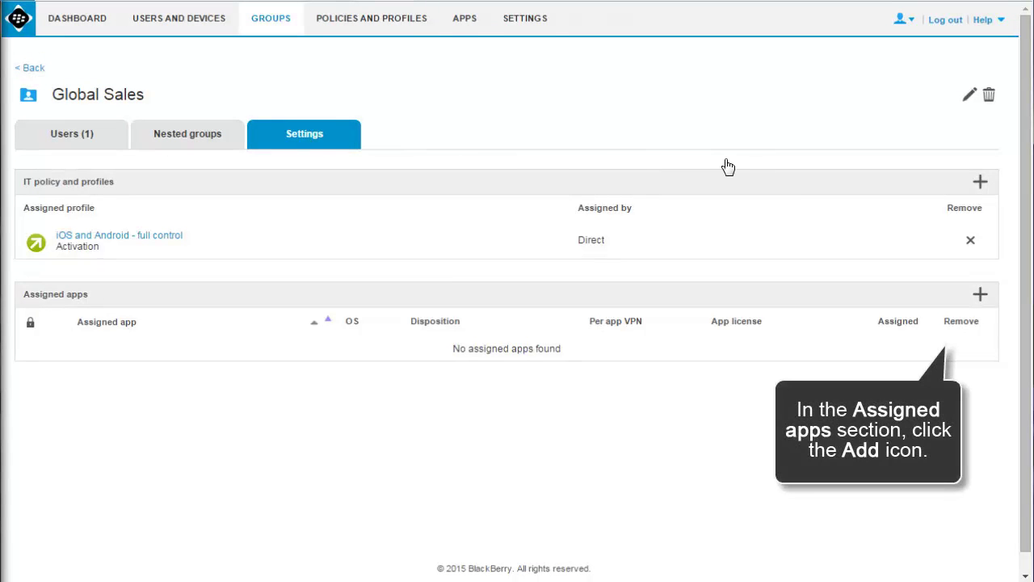
pyautogui.click(979, 296)
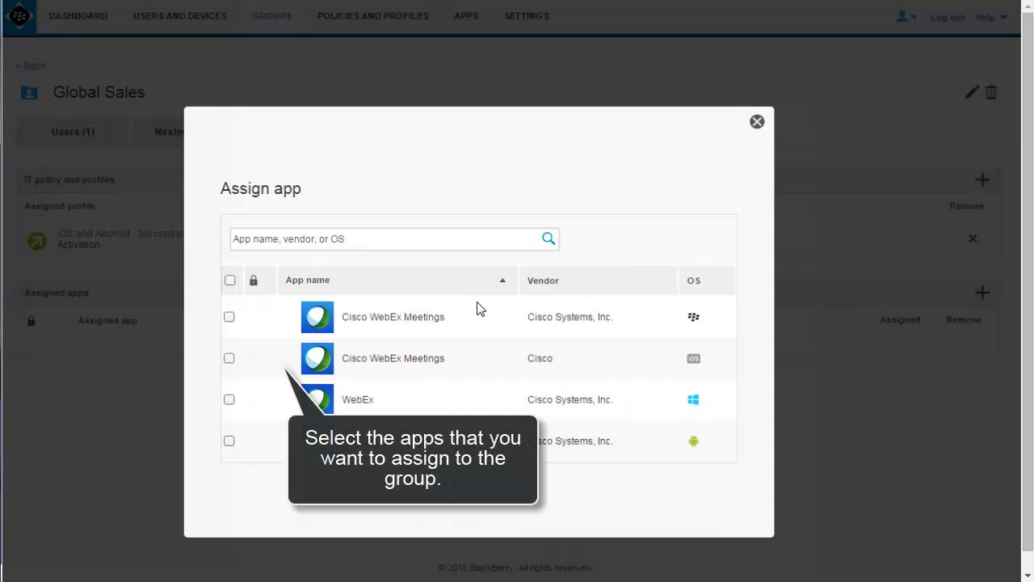
# Select the BlackBerry, iOS and Windows Phone WebEx apps for assignment to Global Sales.
pyautogui.click(229, 316)
pyautogui.click(228, 361)
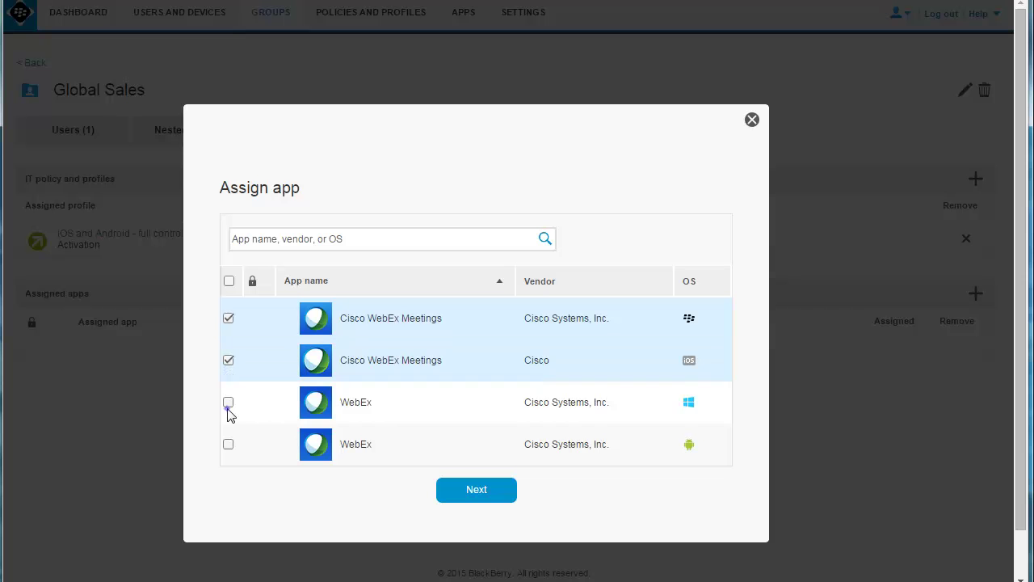
pyautogui.click(229, 403)
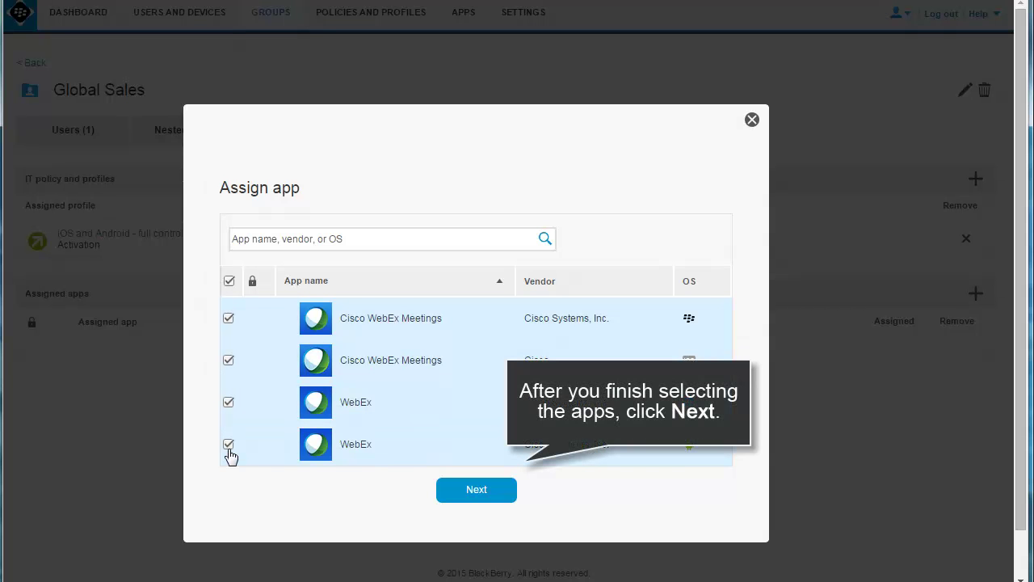
pyautogui.click(471, 501)
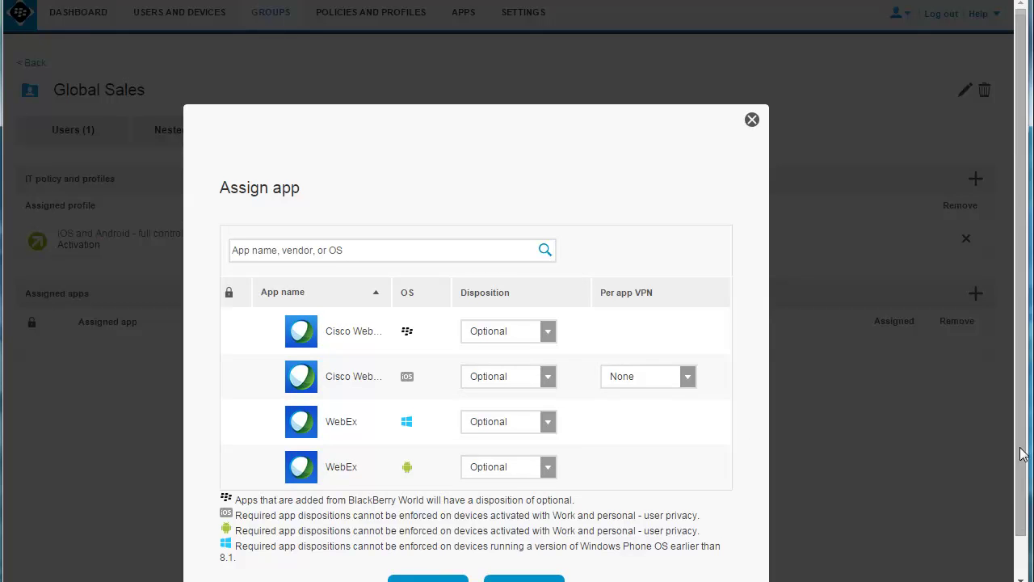
# Set the iOS Cisco WebEx Meetings app's disposition to Required.
pyautogui.scroll(-1, 1023, 525)
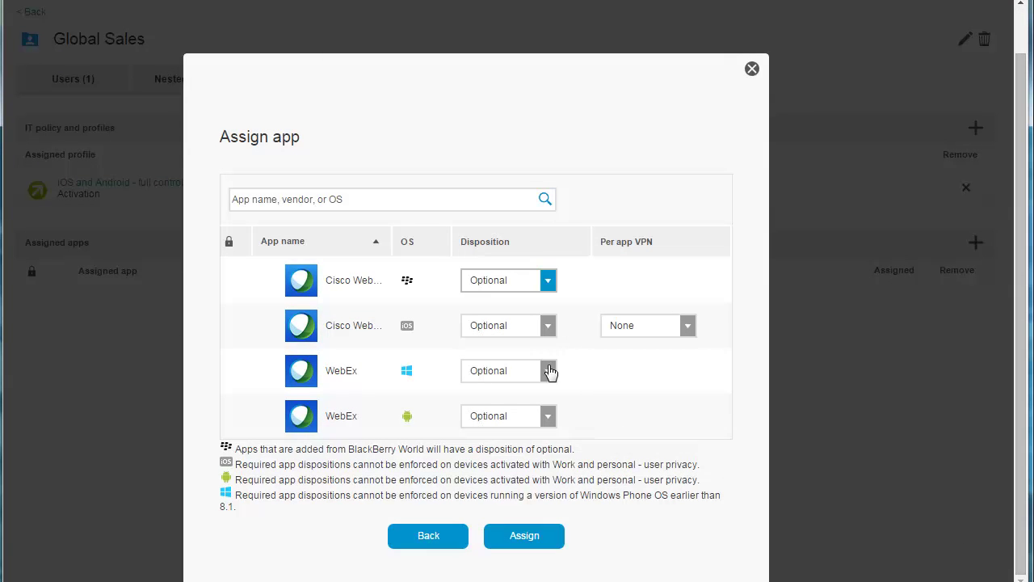
pyautogui.click(547, 331)
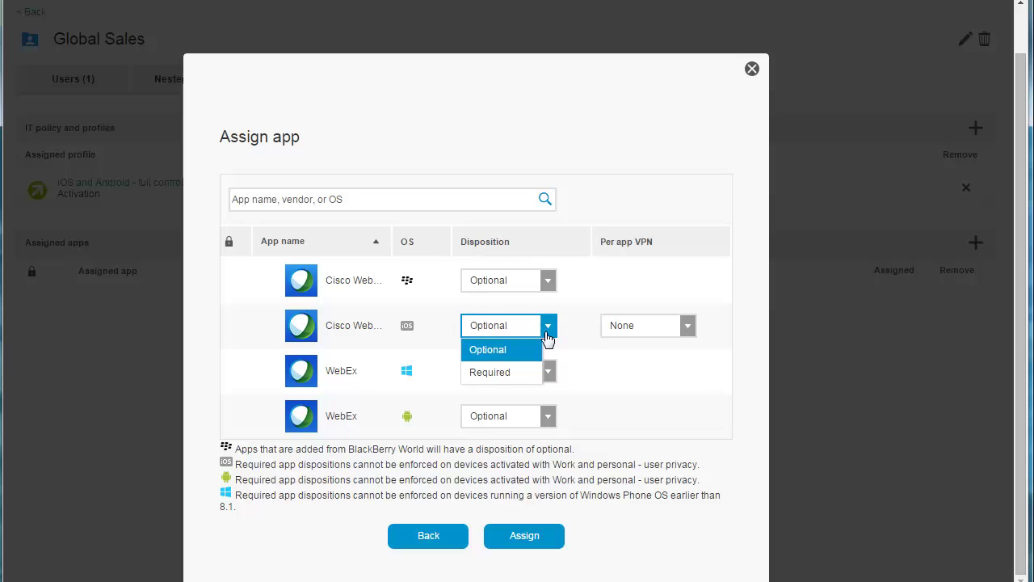
pyautogui.click(504, 373)
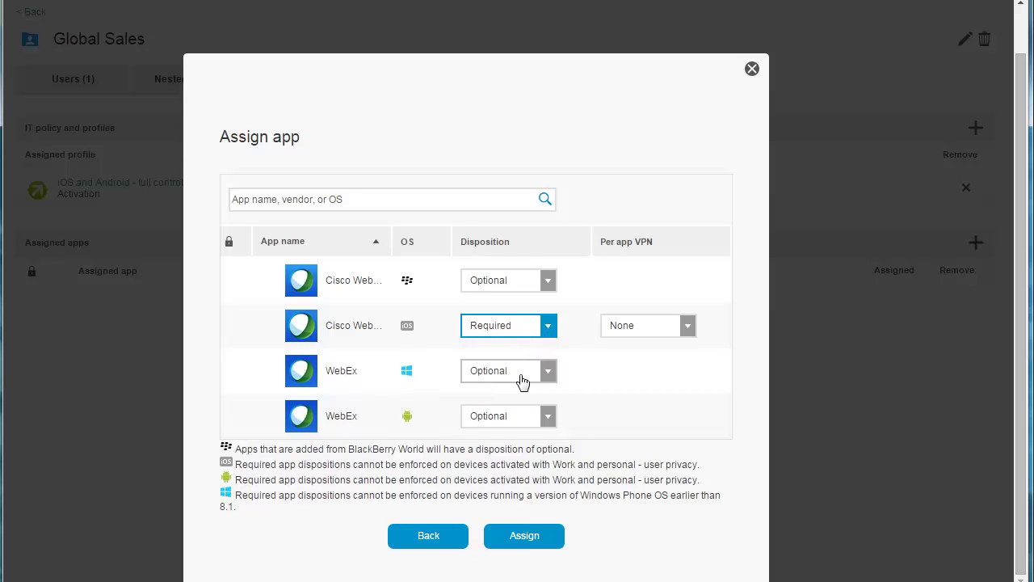
pyautogui.click(547, 373)
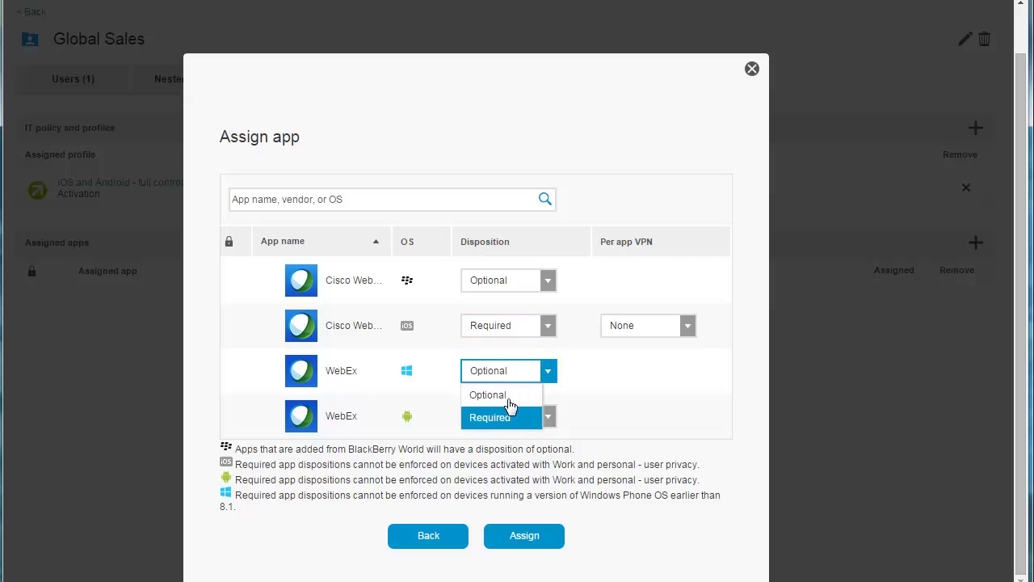